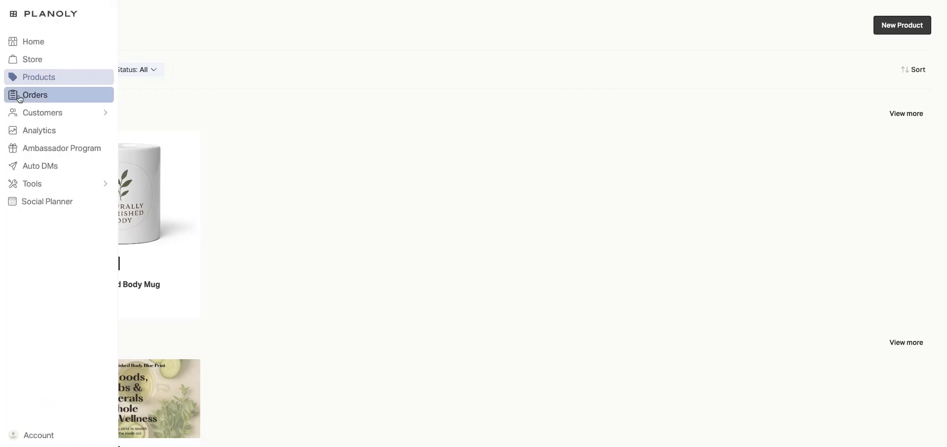
# - Start a new product of the Design & Sell Merch type
pyautogui.click(882, 26)
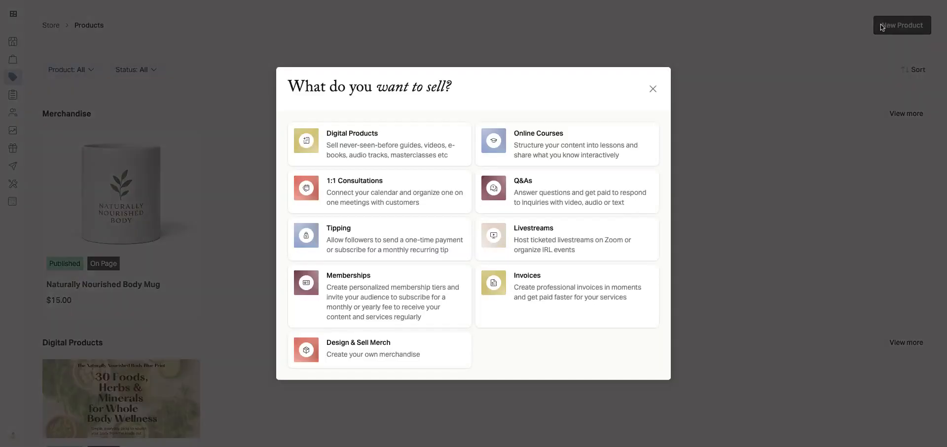
pyautogui.click(369, 366)
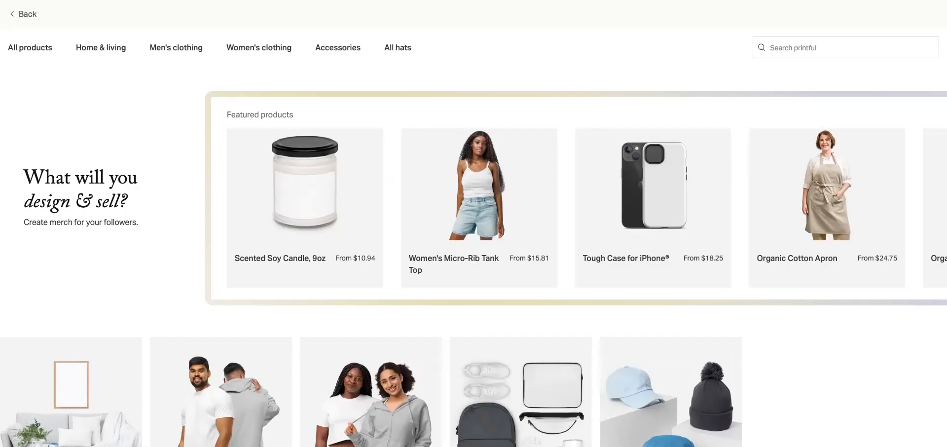
# - Look through the featured products, categories and full range of blank items in the merch catalogue
pyautogui.scroll(-5, 473, 226)
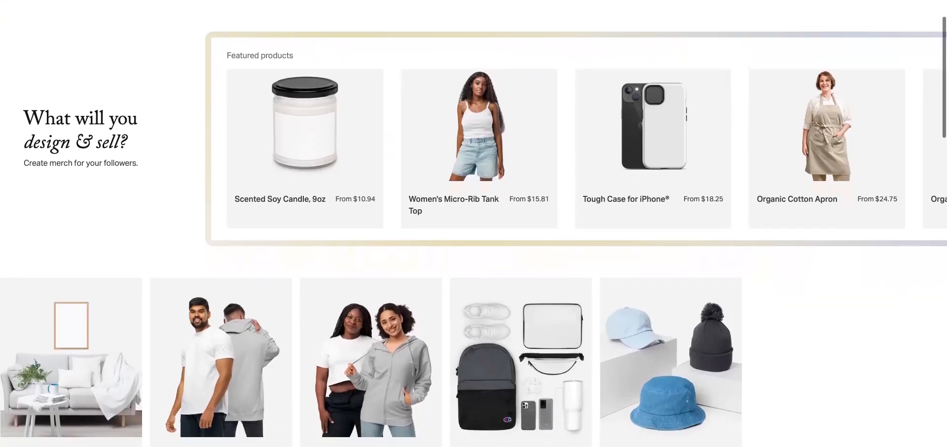
pyautogui.scroll(-7, 473, 226)
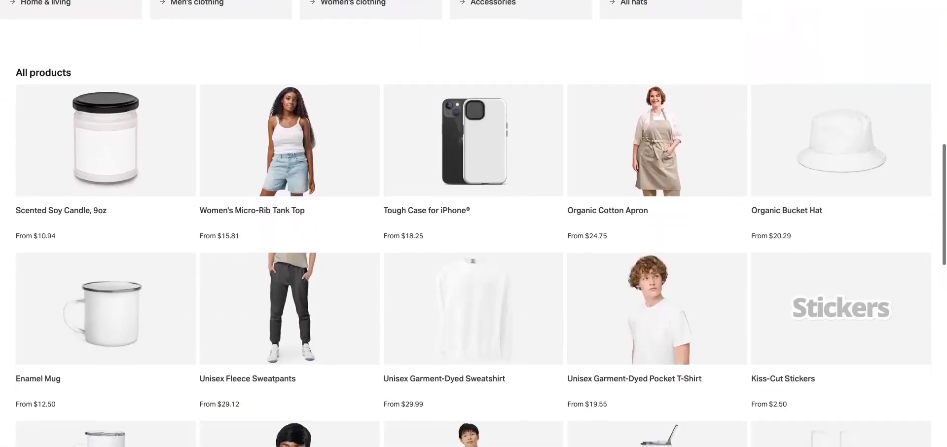
pyautogui.scroll(-7, 473, 223)
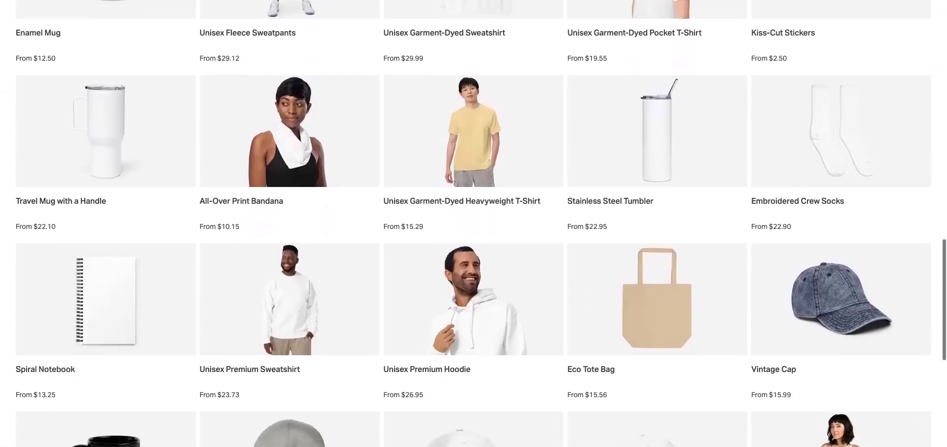
pyautogui.scroll(-1, 473, 223)
pyautogui.scroll(6, 473, 223)
pyautogui.scroll(13, 473, 223)
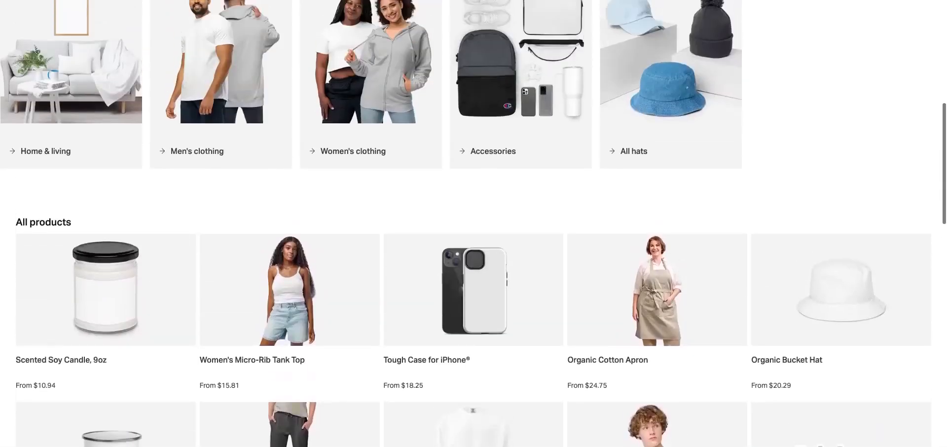
pyautogui.scroll(3, 473, 223)
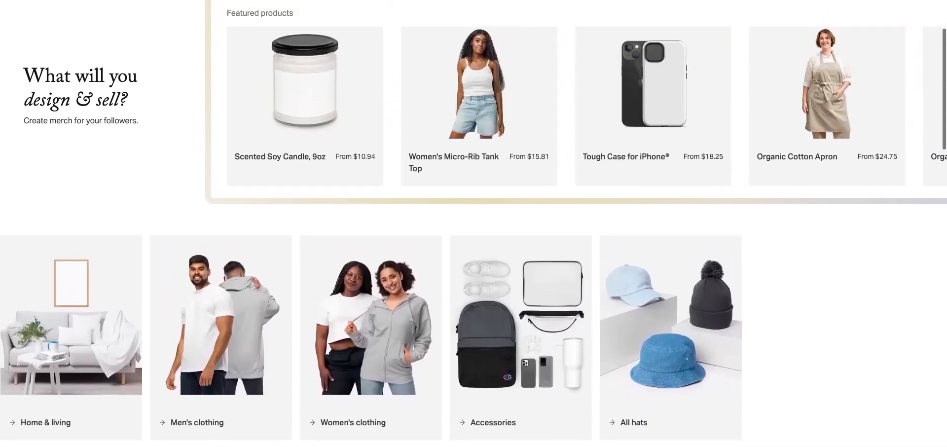
pyautogui.scroll(-1, 627, 391)
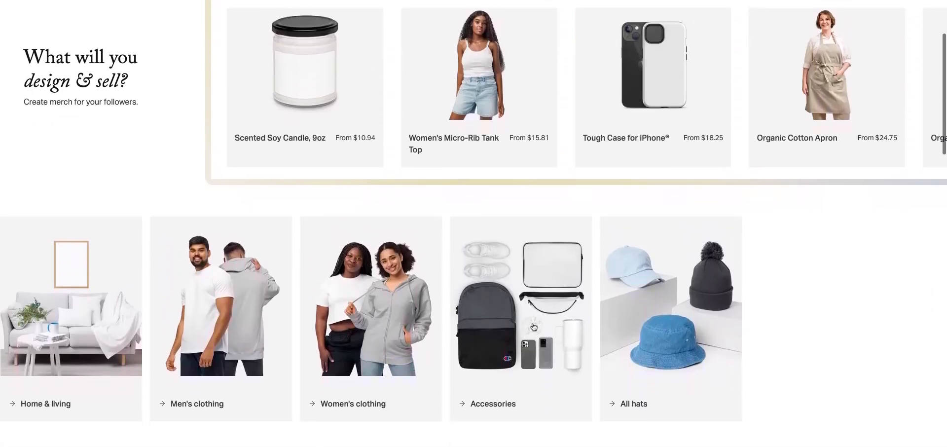
# - Choose the Organic Bucket Hat from the All hats category and start designing it with the DTF printing technique
pyautogui.click(630, 402)
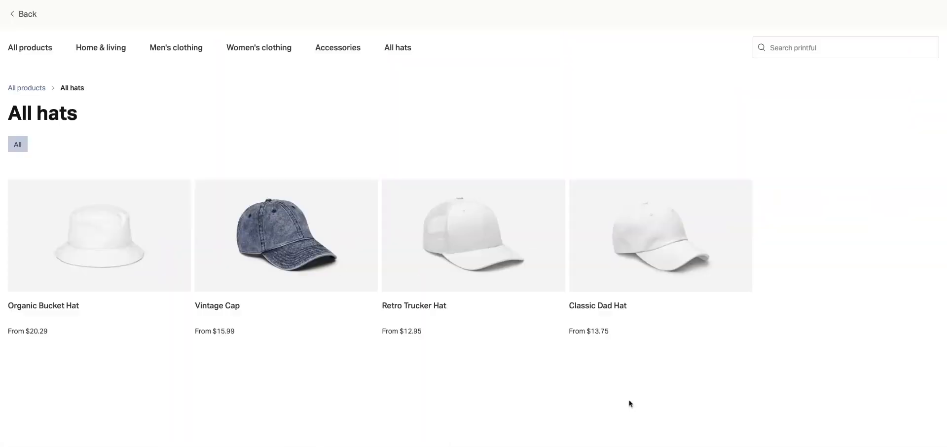
pyautogui.click(102, 243)
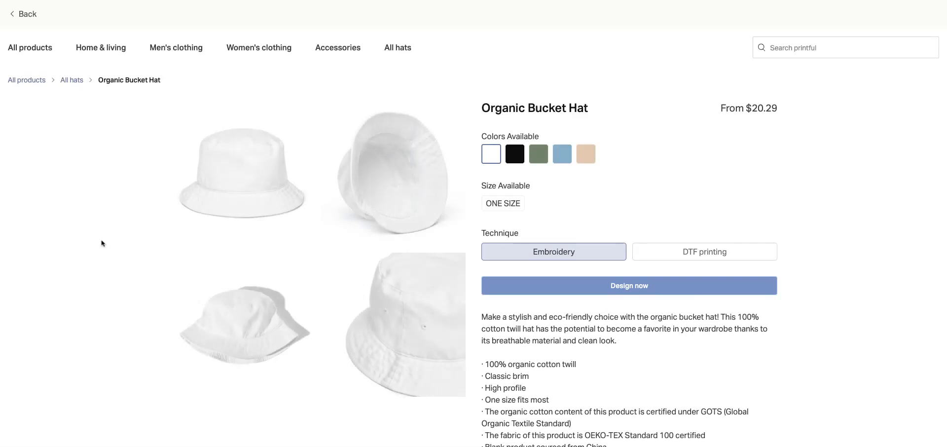
pyautogui.scroll(-1, 143, 288)
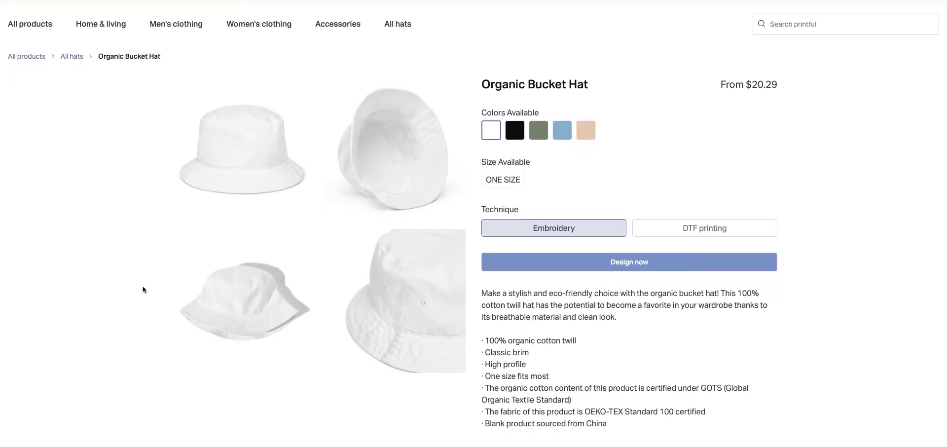
pyautogui.scroll(1, 143, 290)
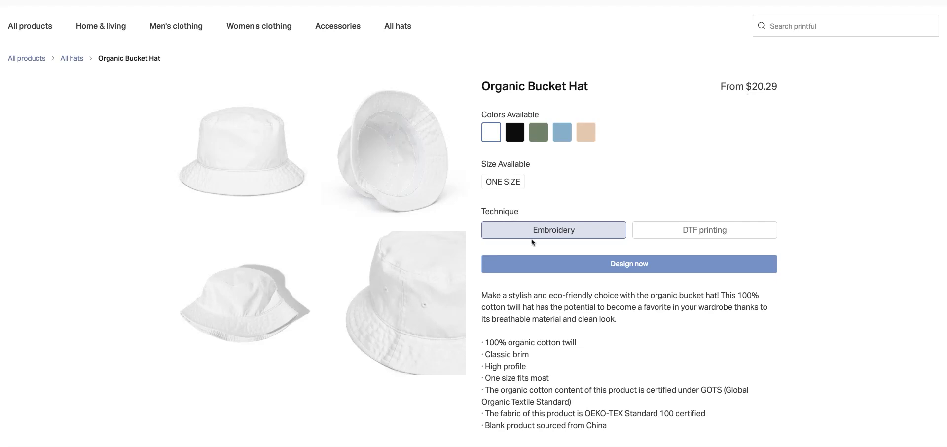
pyautogui.click(689, 234)
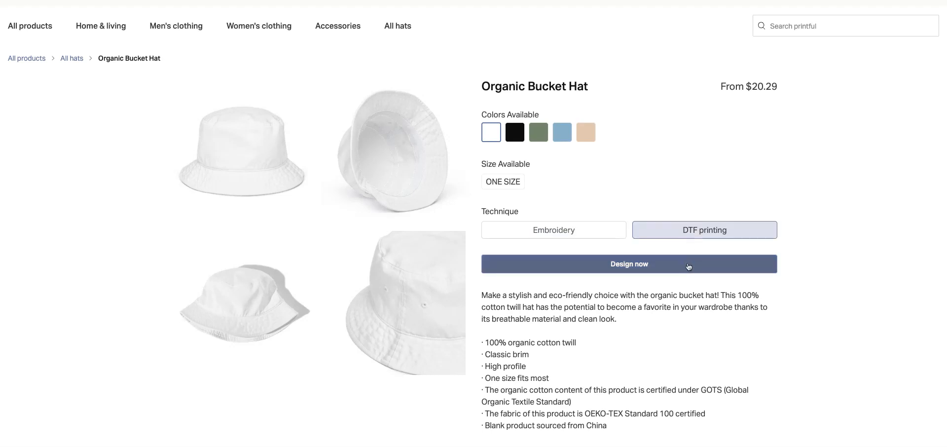
pyautogui.click(629, 275)
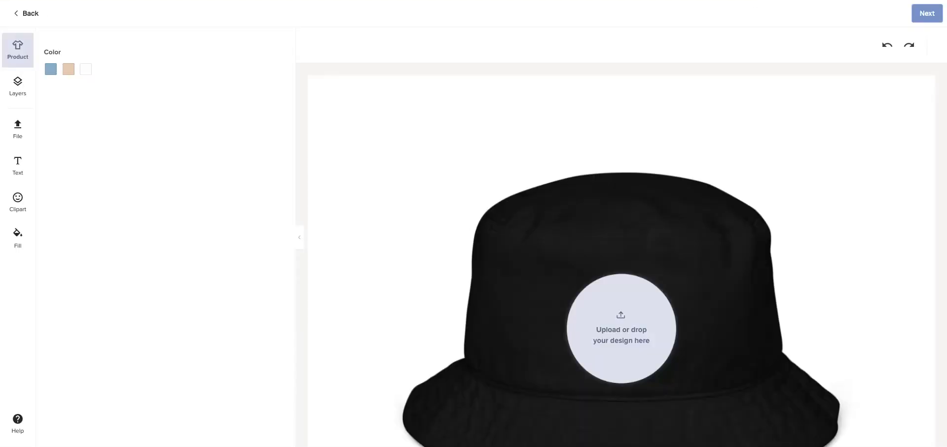
# - Make the bucket hat white and add the text "I Love to Create!" to its front
pyautogui.scroll(-2, 808, 146)
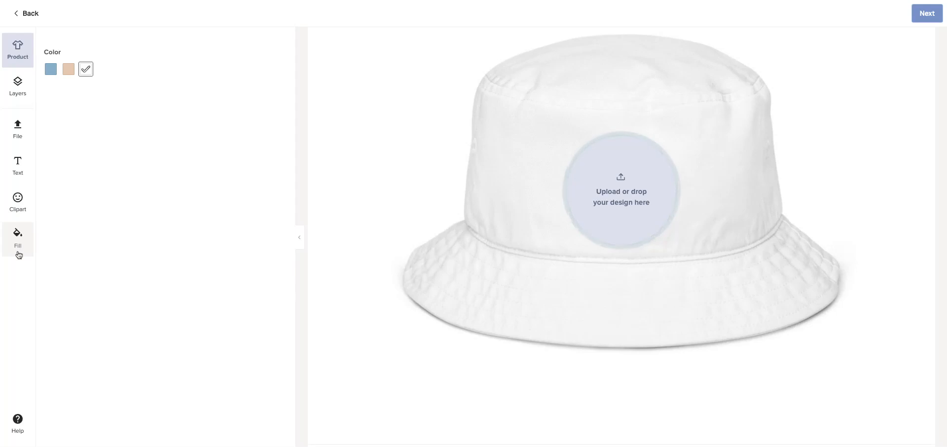
pyautogui.click(15, 178)
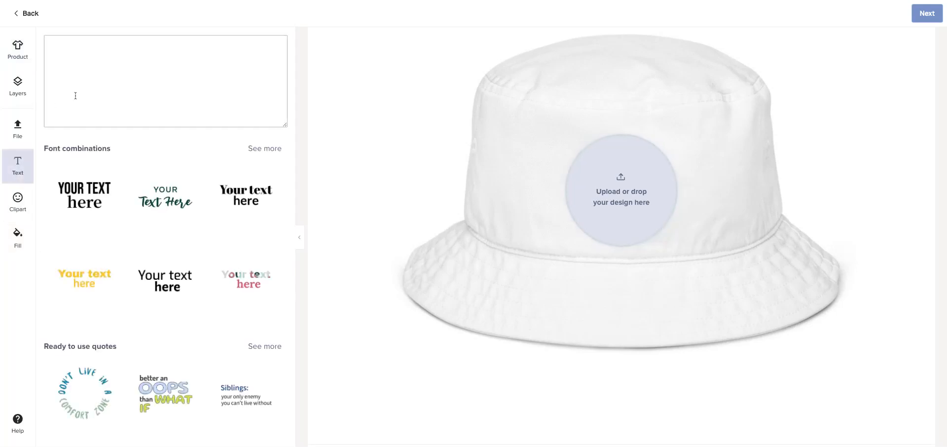
pyautogui.write('I Love to Cr')
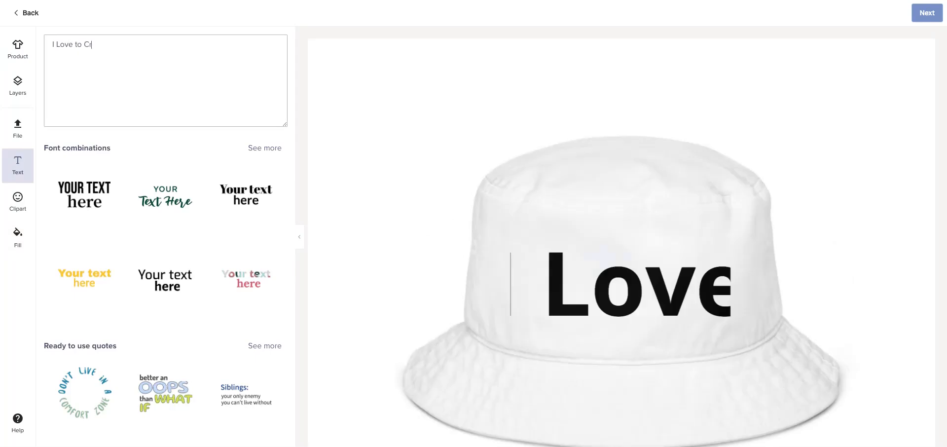
pyautogui.write('eate!')
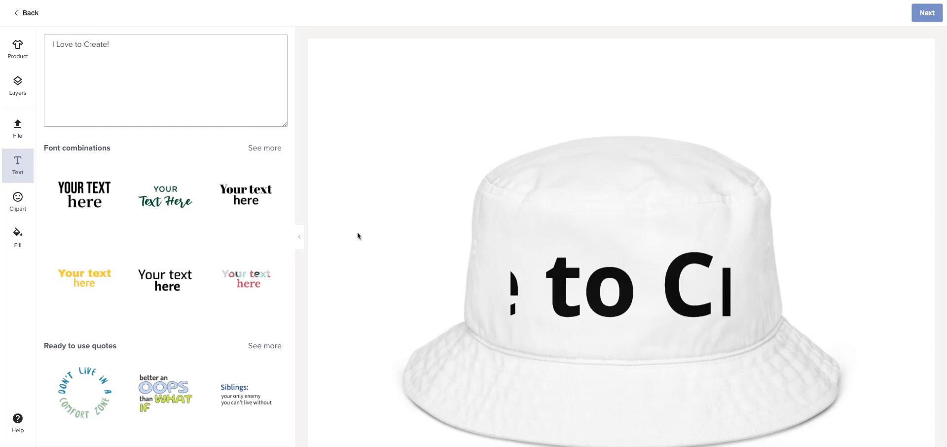
pyautogui.click(343, 144)
pyautogui.scroll(-1, 345, 146)
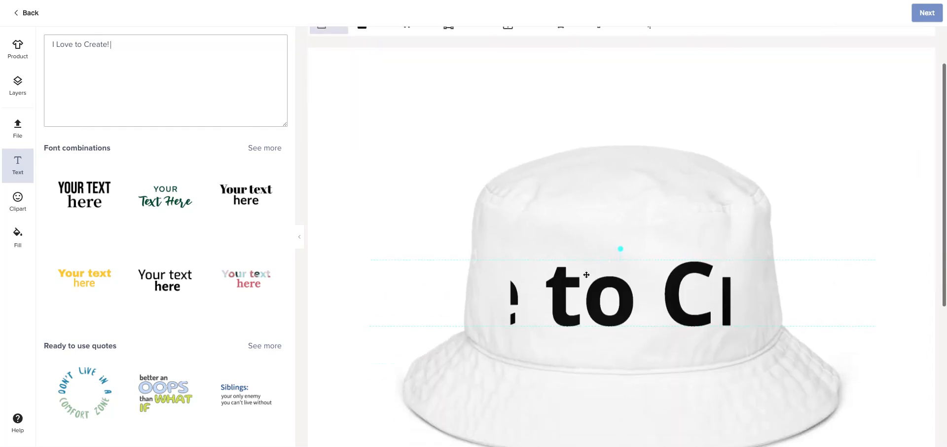
pyautogui.scroll(1, 651, 297)
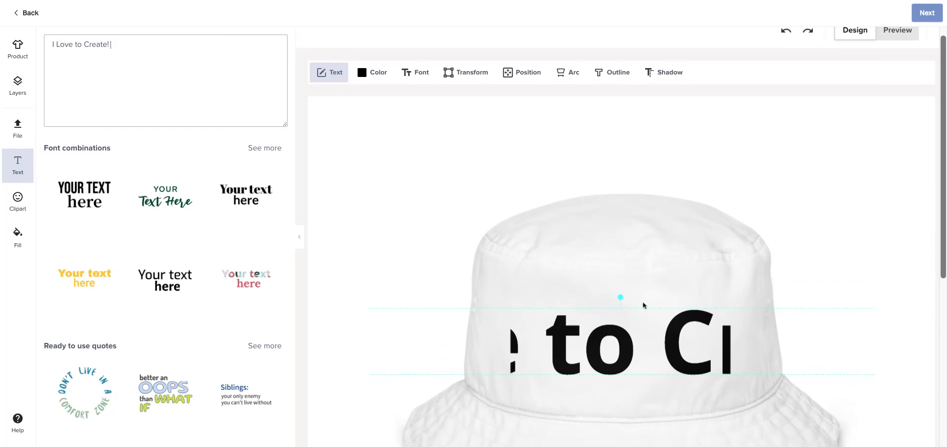
# - Reduce the text size to 0.50 and move the text slightly higher on the front of the hat
pyautogui.click(408, 79)
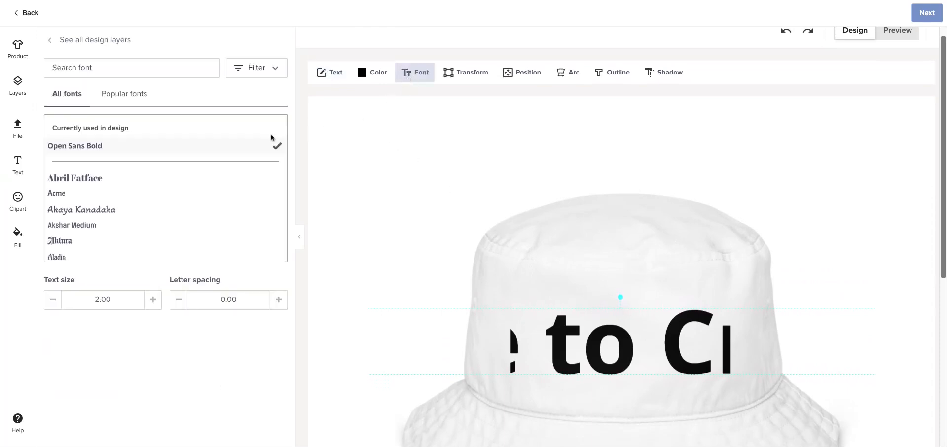
pyautogui.click(56, 307)
pyautogui.click(53, 299)
pyautogui.click(53, 299)
pyautogui.click(53, 299)
pyautogui.click(52, 299)
pyautogui.click(53, 299)
pyautogui.click(52, 300)
pyautogui.click(53, 300)
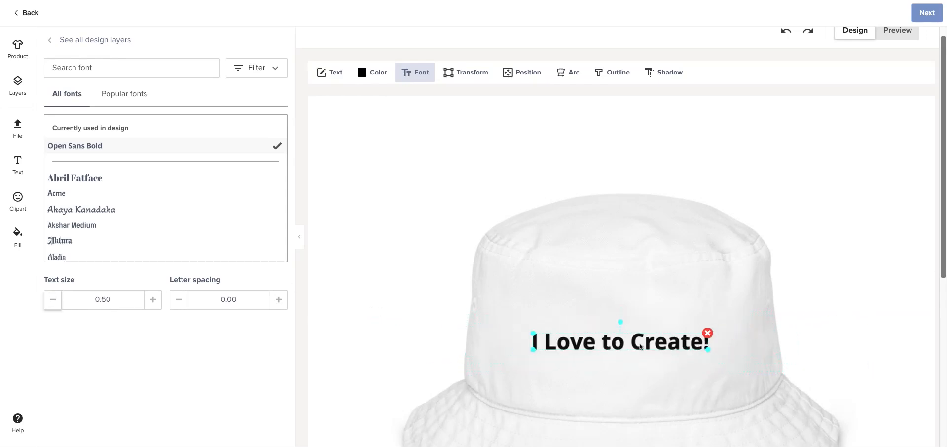
pyautogui.moveTo(640, 348); pyautogui.dragTo(642, 331)
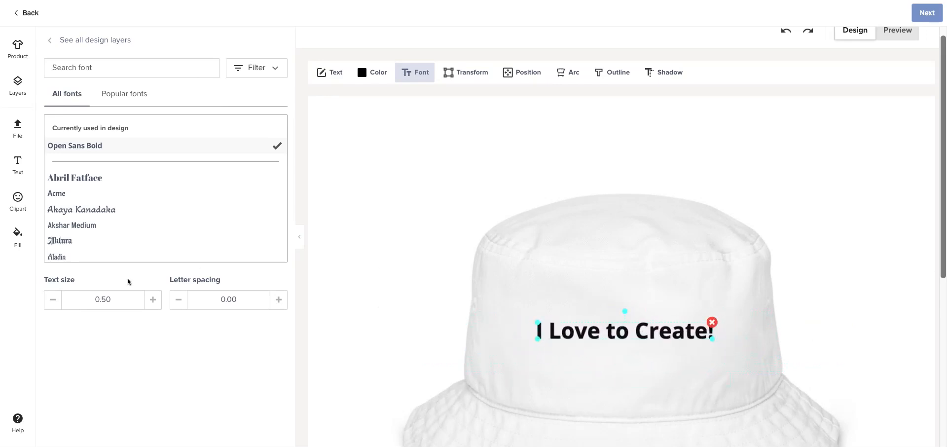
# - Add the Paint palette clipart, enlarge it to 0.75 by 0.77 units and place it centrally beneath the text
pyautogui.click(18, 199)
pyautogui.click(85, 173)
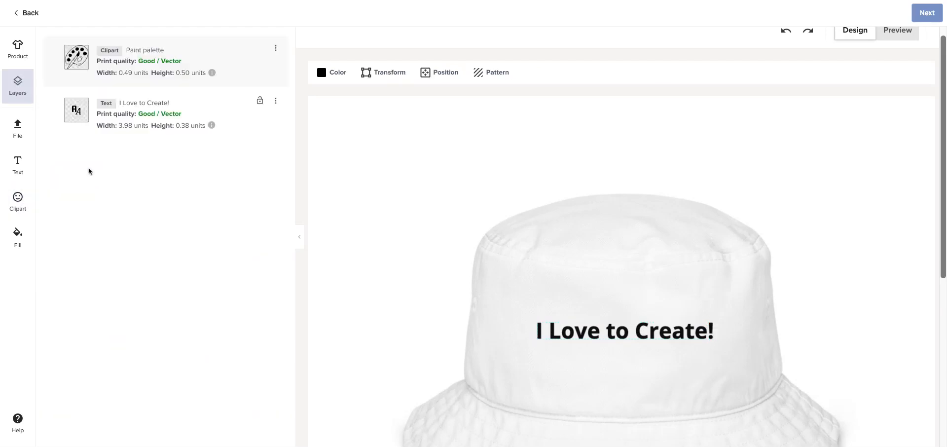
pyautogui.moveTo(627, 345)
pyautogui.mouseDown()
pyautogui.moveTo(628, 363)
pyautogui.moveTo(645, 378)
pyautogui.moveTo(625, 371)
pyautogui.moveTo(633, 381)
pyautogui.mouseUp()
pyautogui.moveTo(617, 334)
pyautogui.mouseDown()
pyautogui.moveTo(643, 363)
pyautogui.moveTo(613, 378)
pyautogui.moveTo(610, 357)
pyautogui.mouseUp()
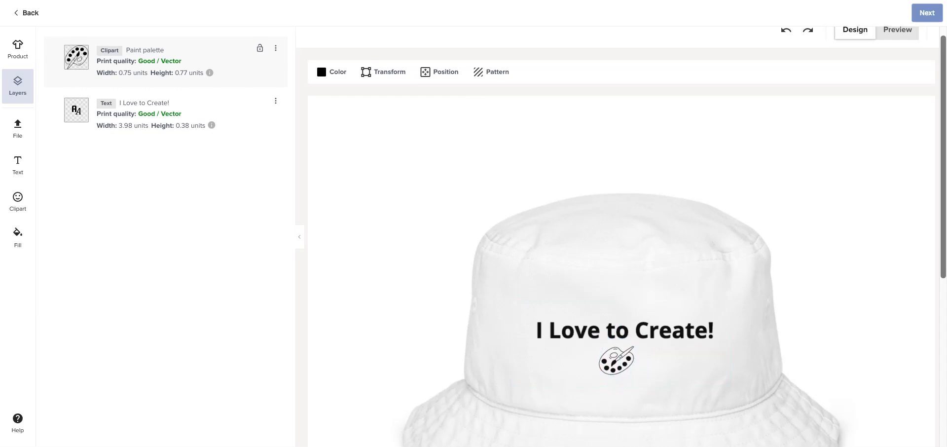
# - Check the finished hat design and continue to the product's listing details
pyautogui.scroll(-2, 858, 220)
pyautogui.scroll(2, 858, 220)
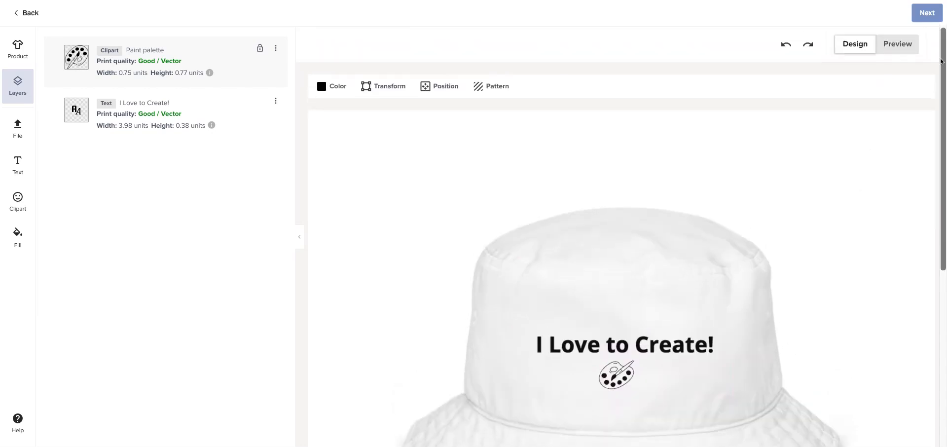
pyautogui.click(926, 22)
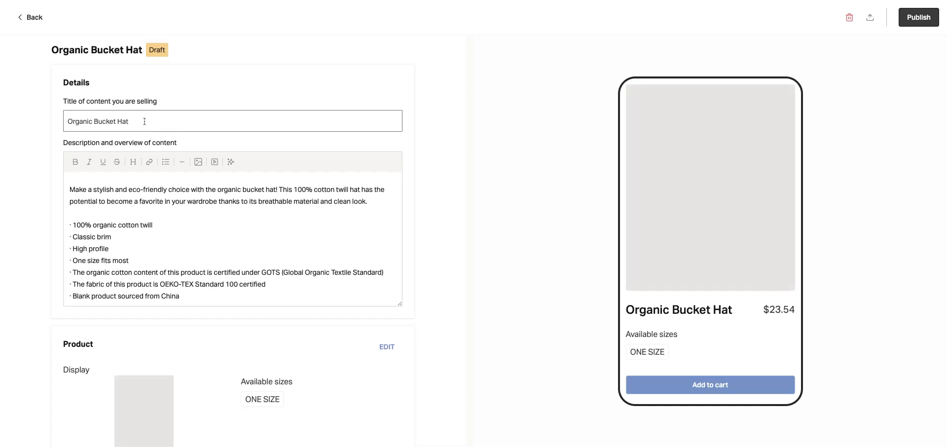
# - Move the tilted hat photo to the end of the product photos, remove the inside-view and close-up photos, and save
pyautogui.scroll(-1, 144, 119)
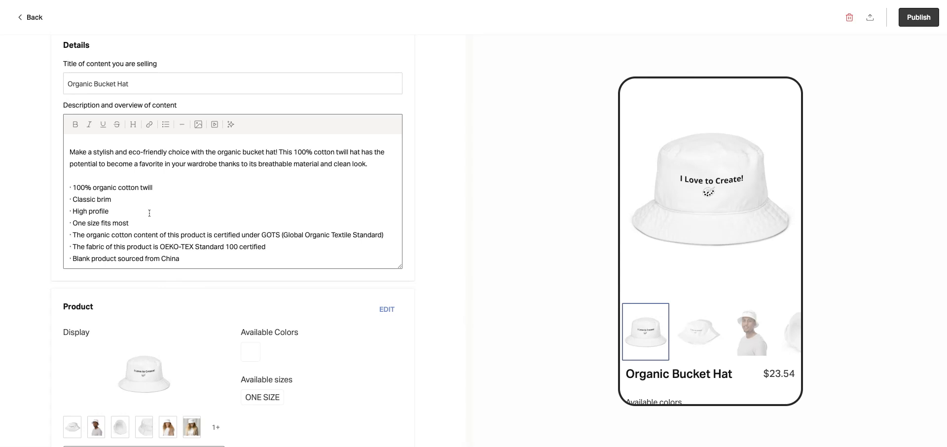
pyautogui.scroll(-3, 379, 382)
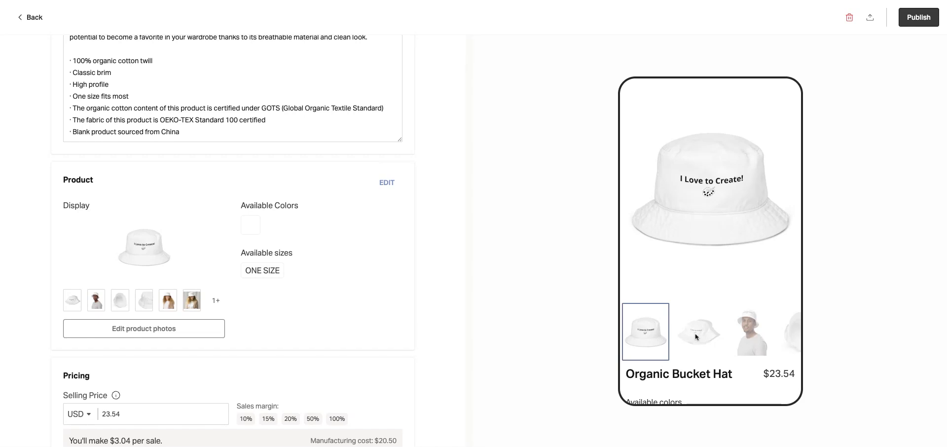
pyautogui.click(200, 331)
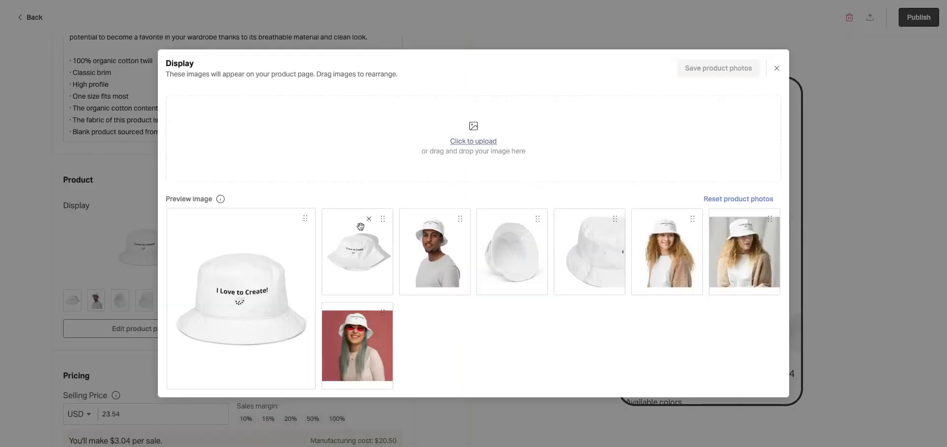
pyautogui.moveTo(381, 221); pyautogui.dragTo(450, 308)
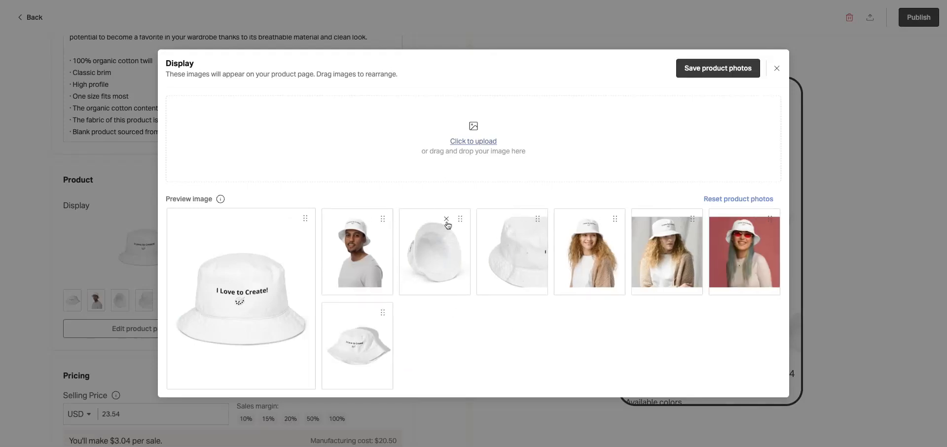
pyautogui.click(446, 220)
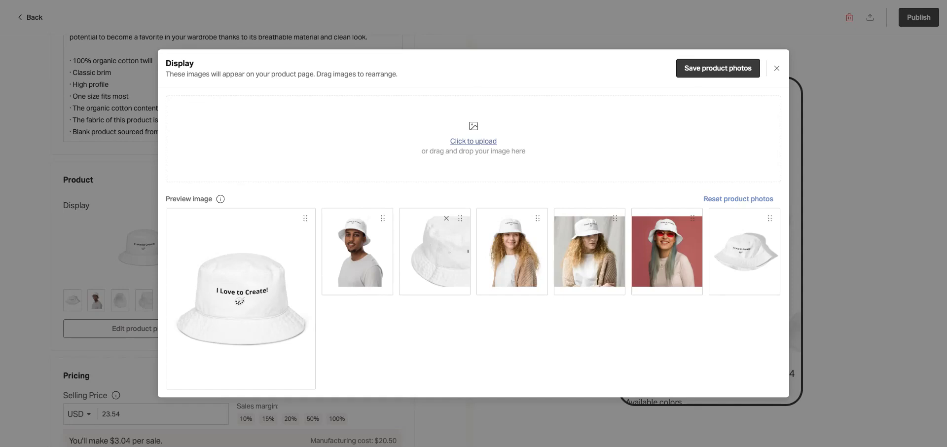
pyautogui.click(446, 217)
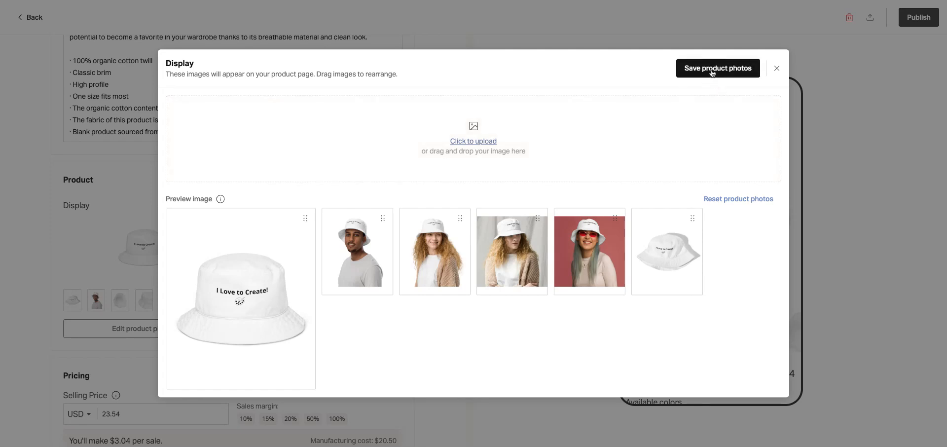
pyautogui.click(711, 73)
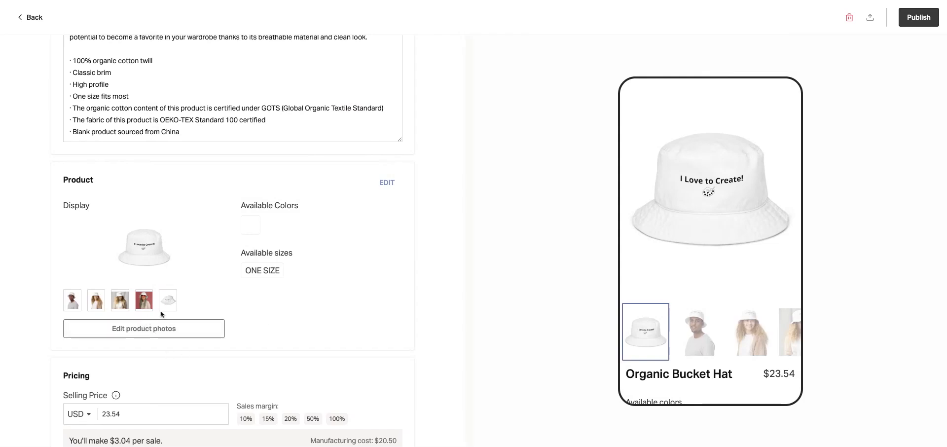
# - Check the earnings per sale in the pricing section and publish the Organic Bucket Hat
pyautogui.scroll(-1, 371, 325)
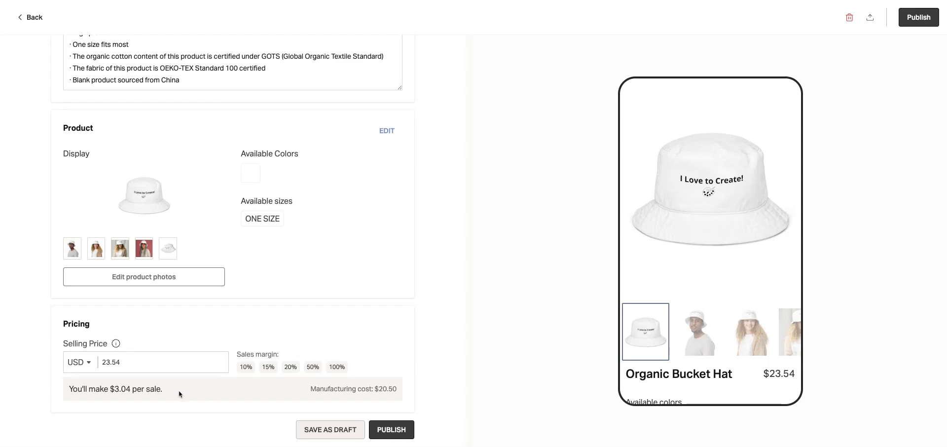
pyautogui.moveTo(178, 389); pyautogui.dragTo(91, 394)
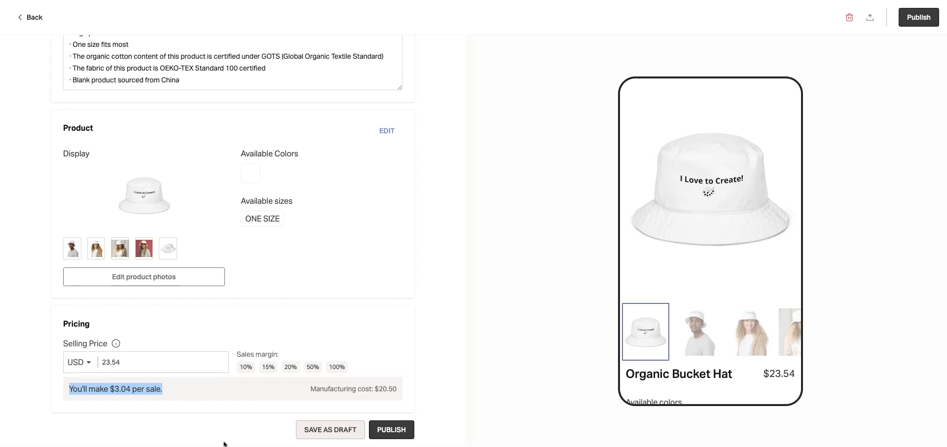
pyautogui.click(395, 434)
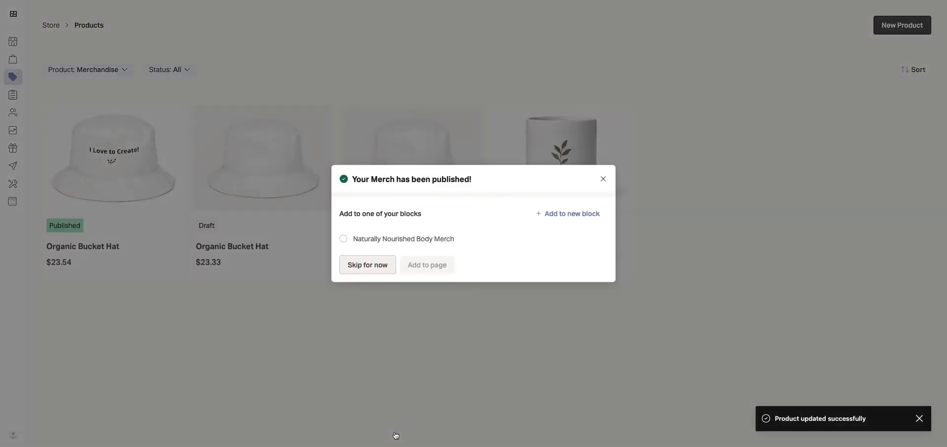